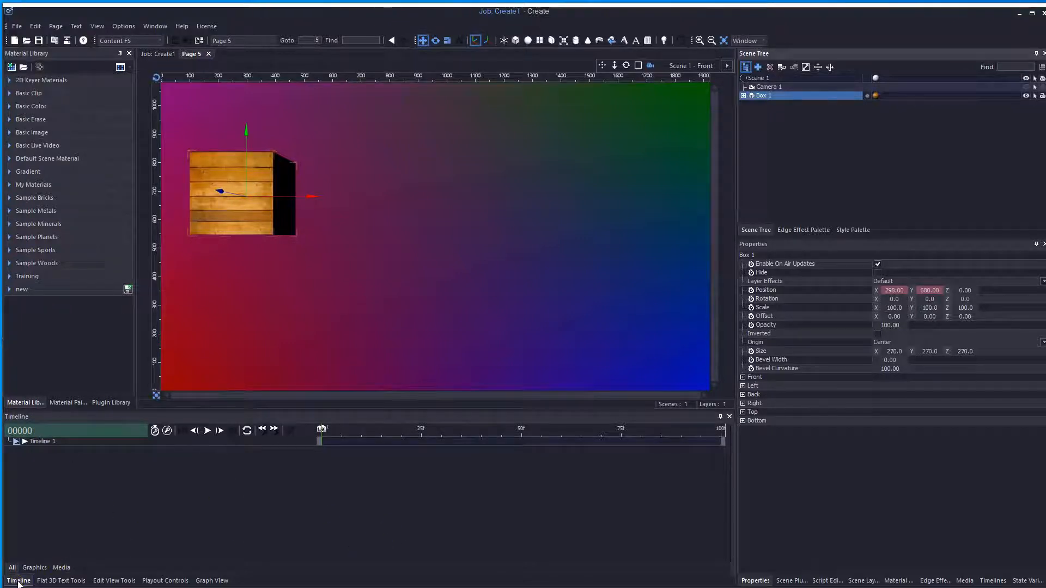
Set the timeline's time display format to MM:SS:FF
{"action": "right_click", "coordinate": [29, 434]}
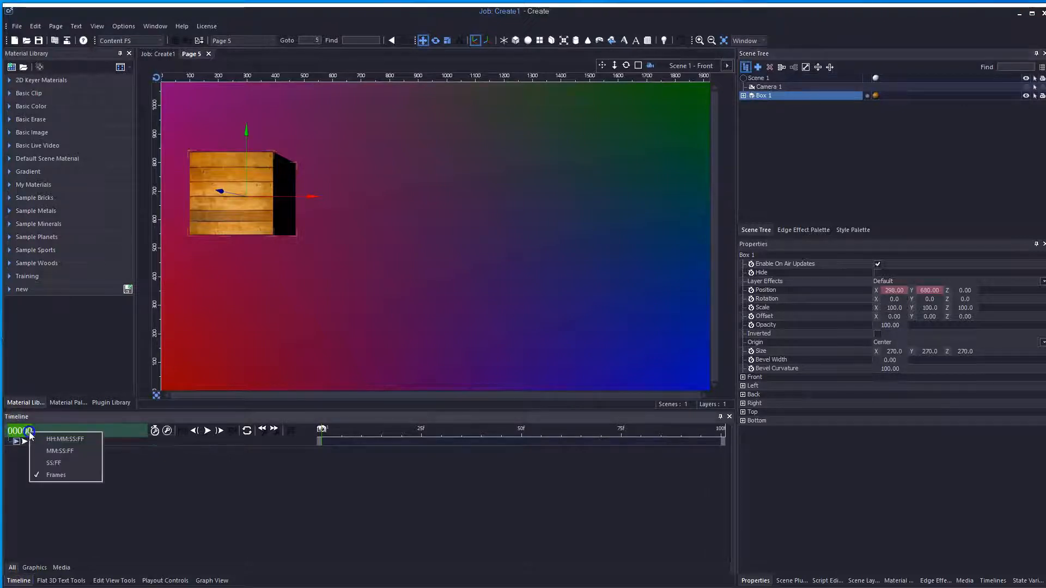
{"action": "left_click", "coordinate": [60, 452]}
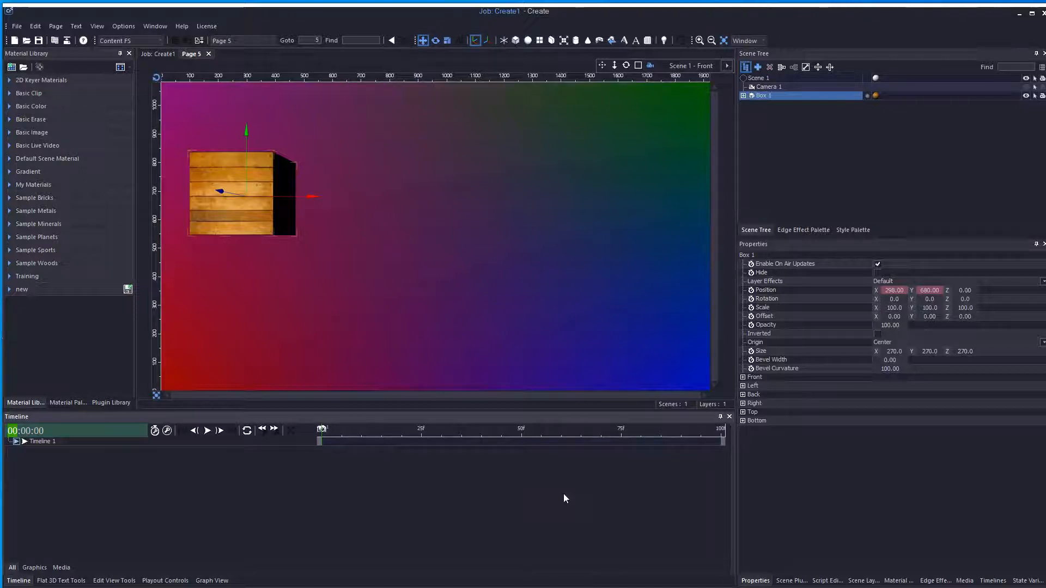
Reposition Box 1 in the viewport and adjust its coordinates to about X 351, Y 770
{"action": "left_click_drag", "start_coordinate": [221, 220], "coordinate": [221, 131]}
{"action": "left_click", "coordinate": [891, 300]}
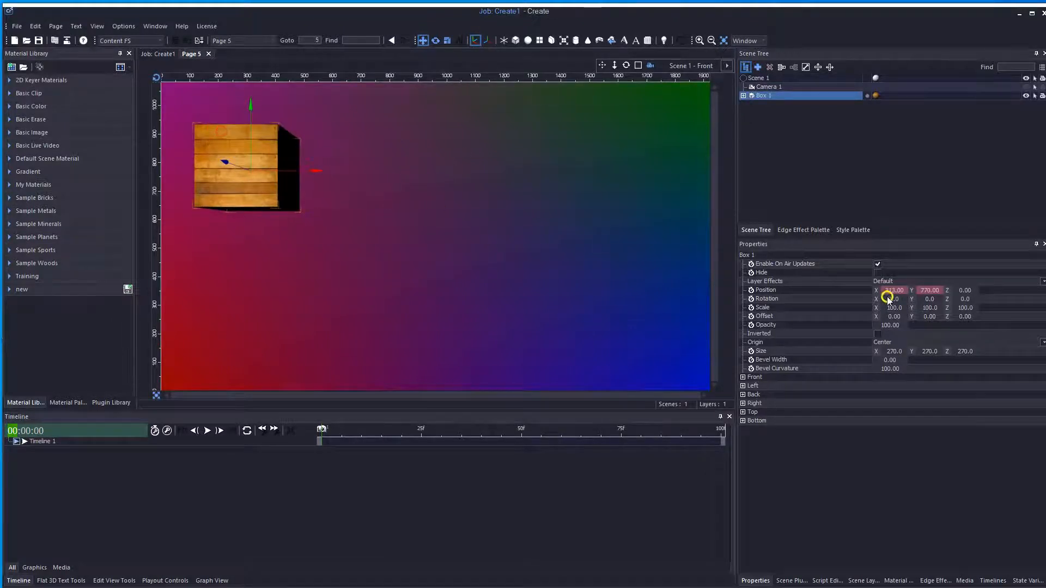
{"action": "mouse_move", "coordinate": [889, 292]}
{"action": "left_mouse_down"}
{"action": "mouse_move", "coordinate": [982, 297]}
{"action": "mouse_move", "coordinate": [903, 289]}
{"action": "left_mouse_up"}
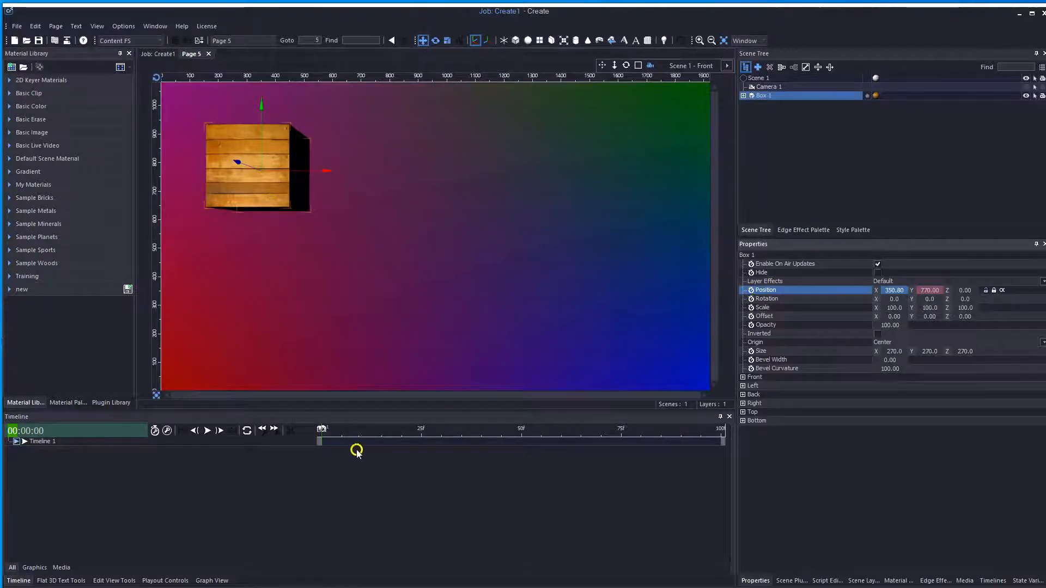
Animate Box 1's Position, shift its keyframe to frame 0 and return the playhead to 00:00:00
{"action": "left_click_drag", "start_coordinate": [359, 433], "coordinate": [381, 436]}
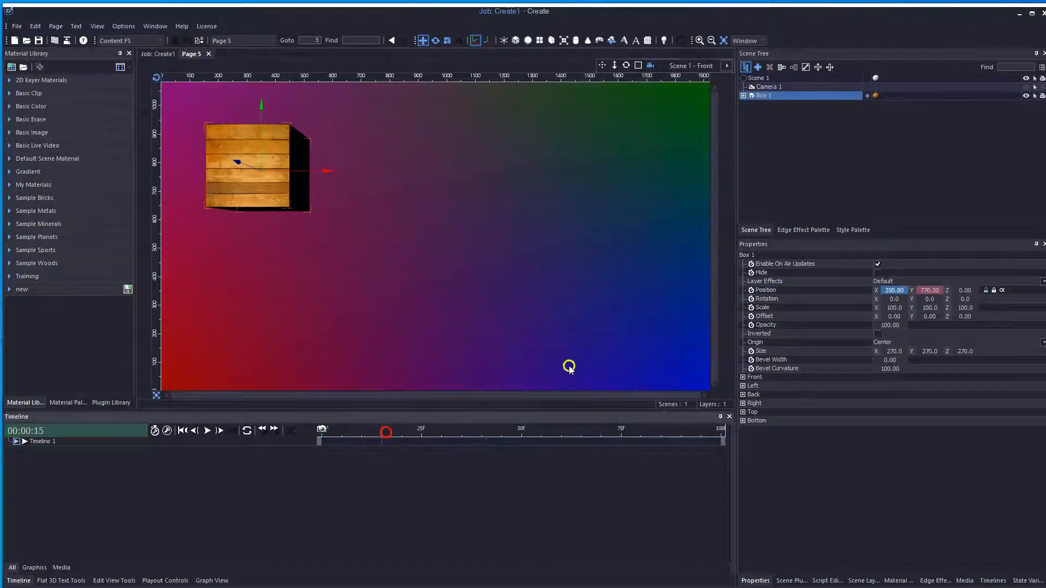
{"action": "left_click", "coordinate": [750, 291]}
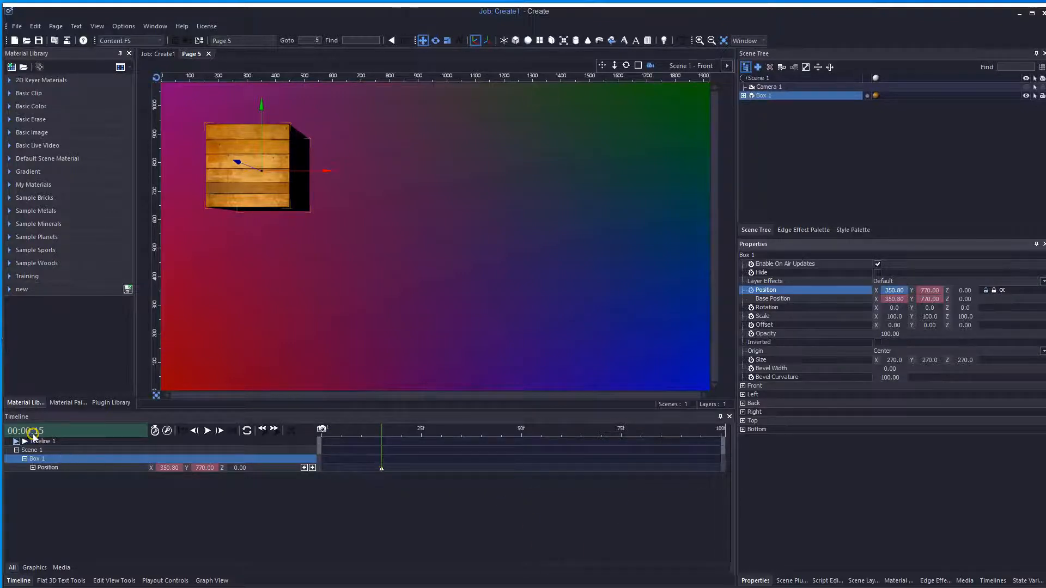
{"action": "left_click_drag", "start_coordinate": [381, 471], "coordinate": [320, 472]}
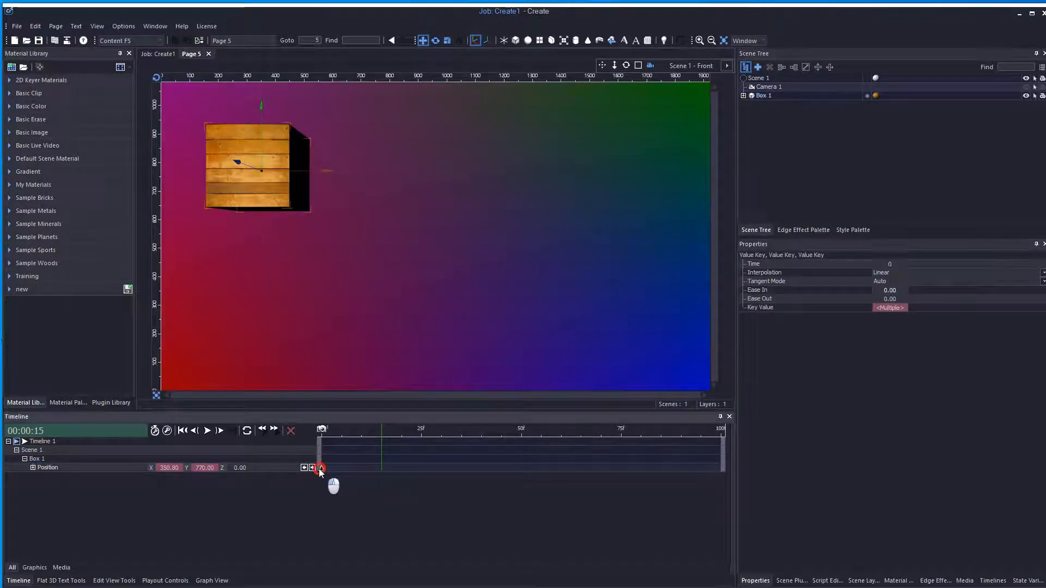
{"action": "left_click_drag", "start_coordinate": [357, 429], "coordinate": [321, 444]}
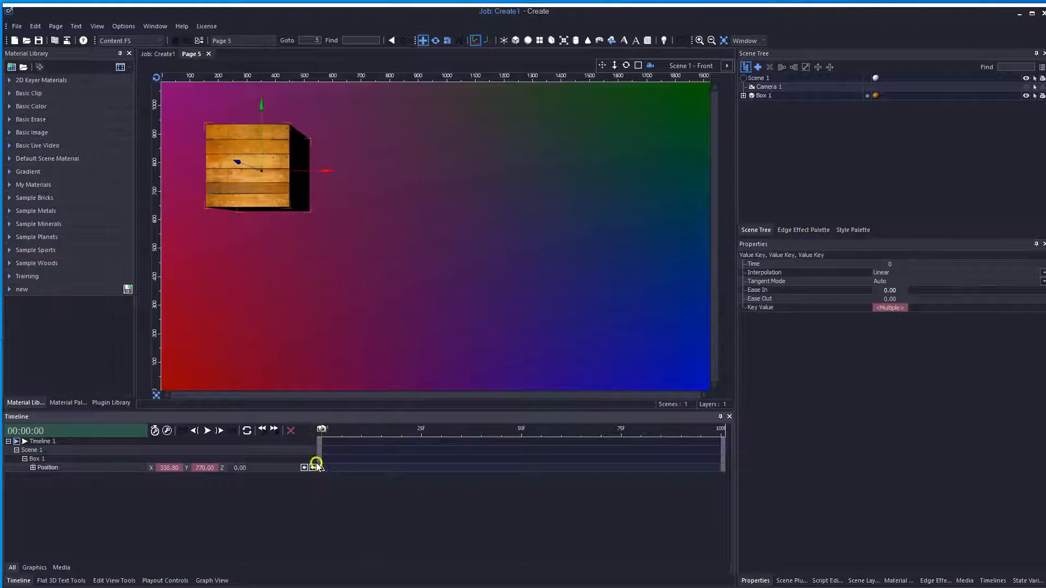
Check the Position's individual X, Y and Z tracks, then nudge the box to about X 338, Y 775 at 00:00:00
{"action": "left_click", "coordinate": [32, 467]}
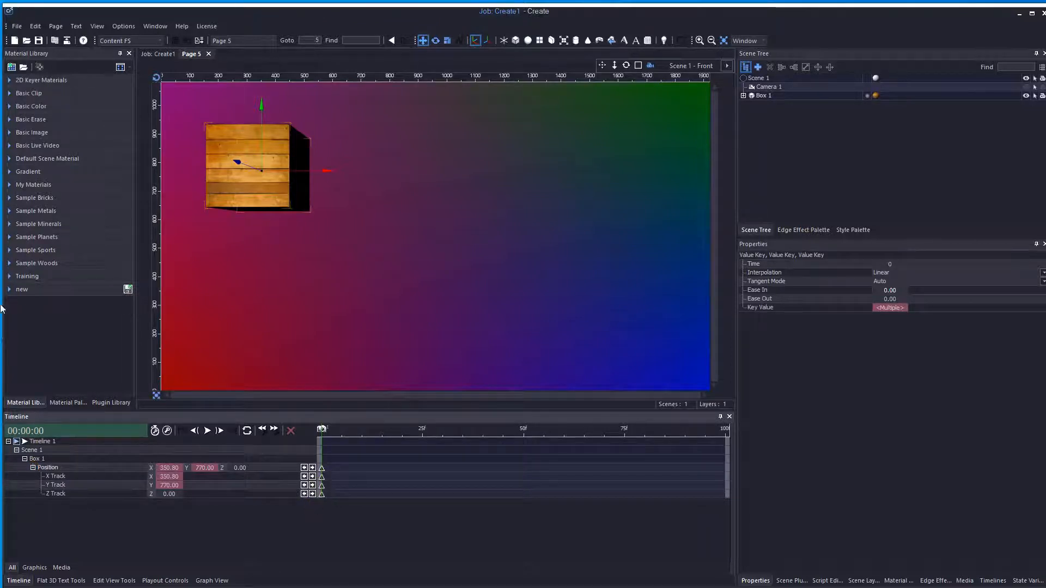
{"action": "left_click", "coordinate": [33, 467]}
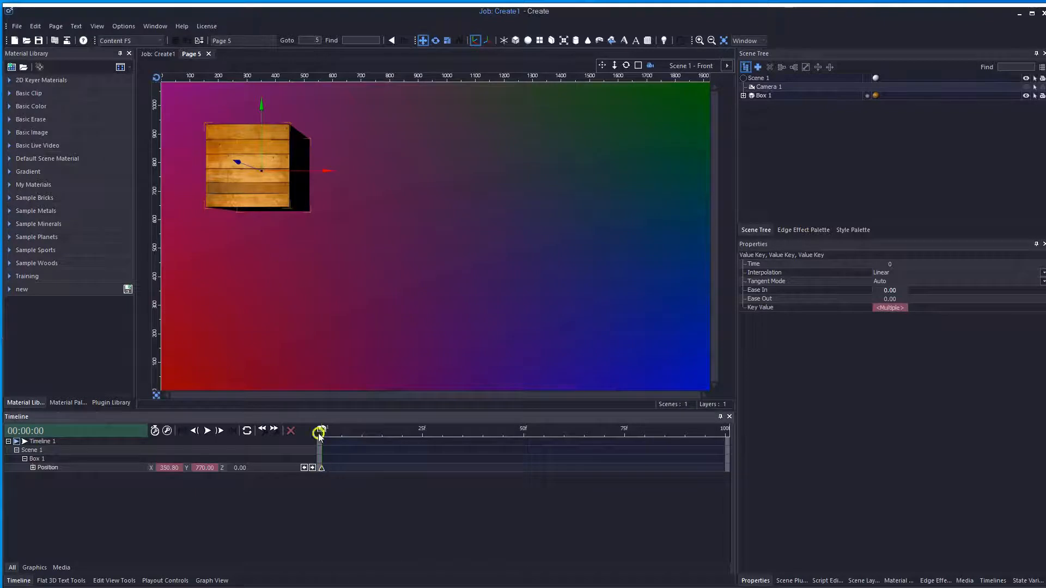
{"action": "left_click", "coordinate": [266, 187]}
{"action": "mouse_move", "coordinate": [267, 188]}
{"action": "left_mouse_down"}
{"action": "mouse_move", "coordinate": [283, 187]}
{"action": "mouse_move", "coordinate": [263, 186]}
{"action": "left_mouse_up"}
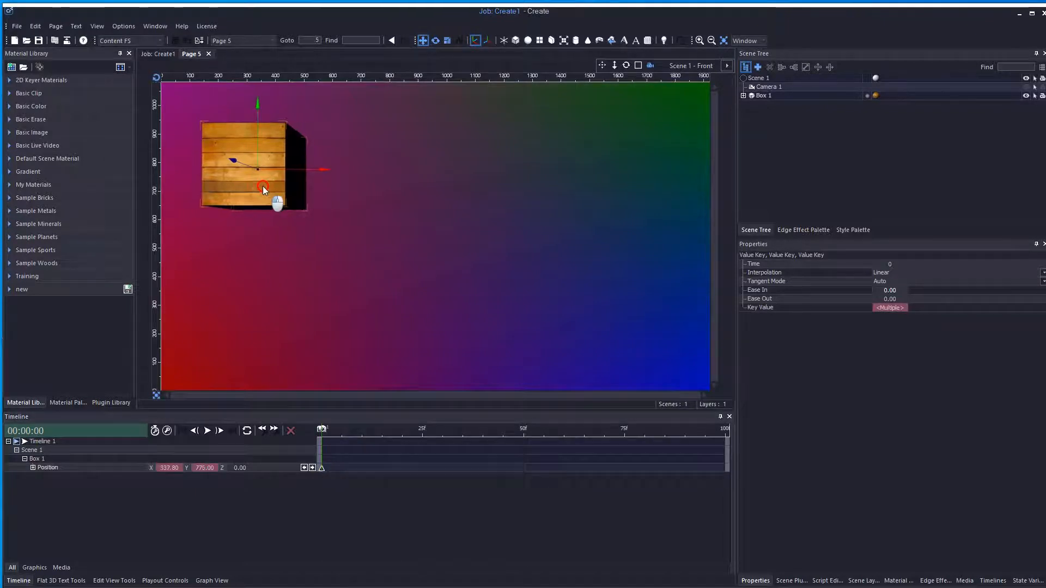
Turn on automatic keyframing and move the box to about X 897, Y 388 at 00:01:00
{"action": "left_click", "coordinate": [422, 436]}
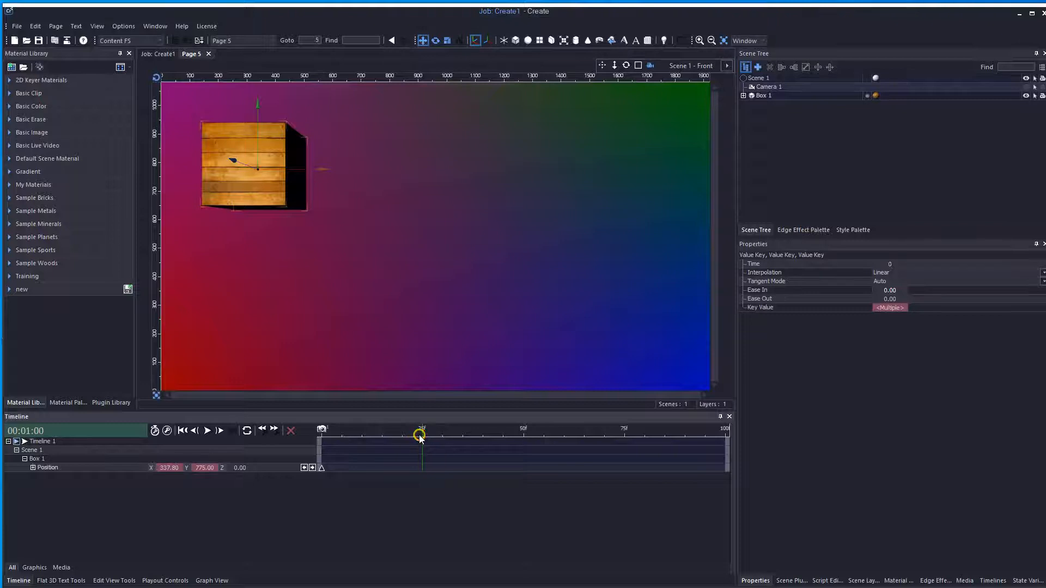
{"action": "left_click", "coordinate": [343, 170]}
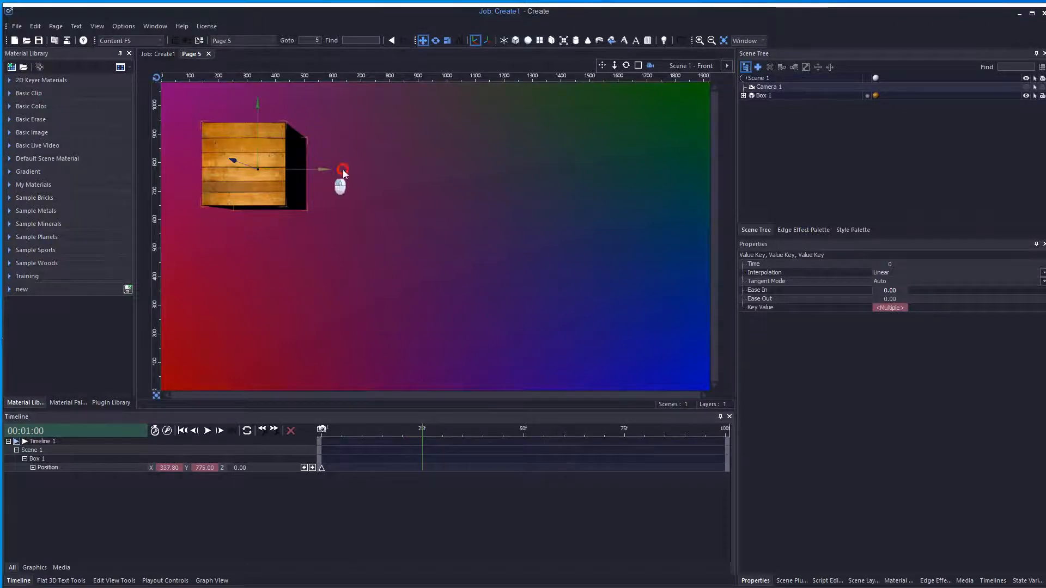
{"action": "left_click", "coordinate": [300, 188]}
{"action": "left_click", "coordinate": [201, 468]}
{"action": "left_click", "coordinate": [229, 468]}
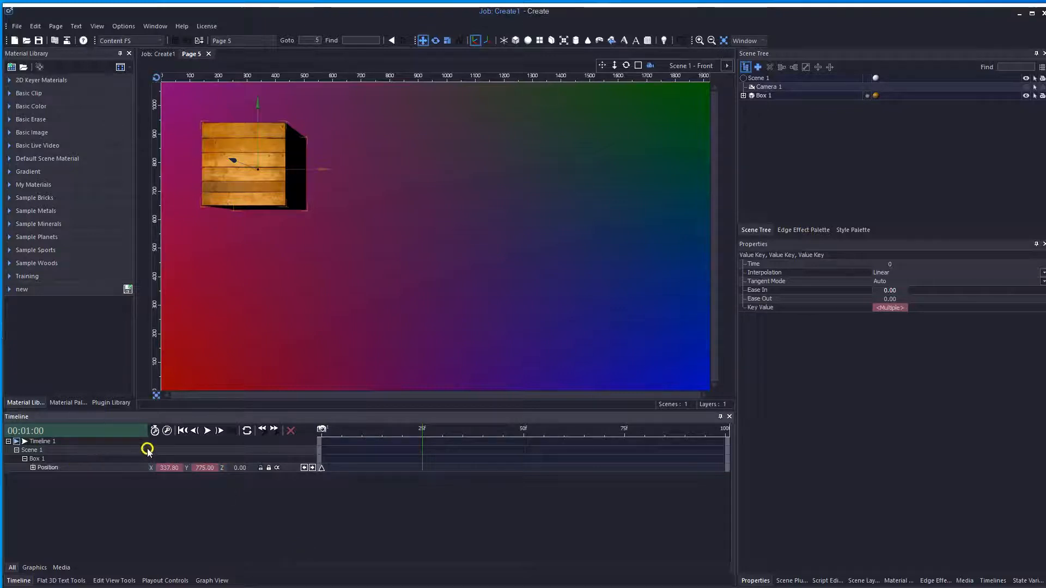
{"action": "left_click", "coordinate": [167, 431]}
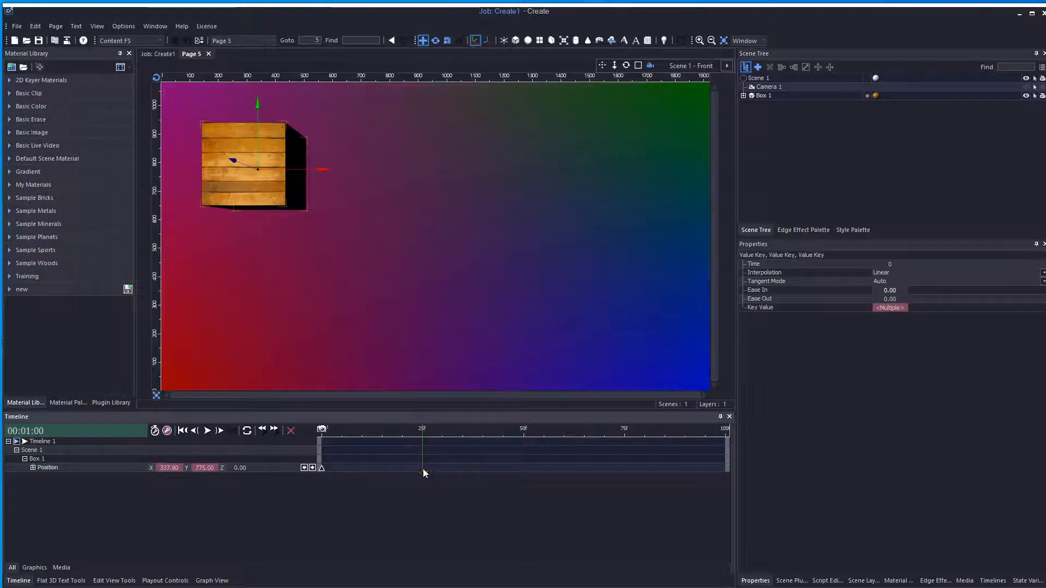
{"action": "left_click_drag", "start_coordinate": [250, 179], "coordinate": [409, 290]}
{"action": "left_click", "coordinate": [389, 446]}
{"action": "left_click", "coordinate": [350, 518]}
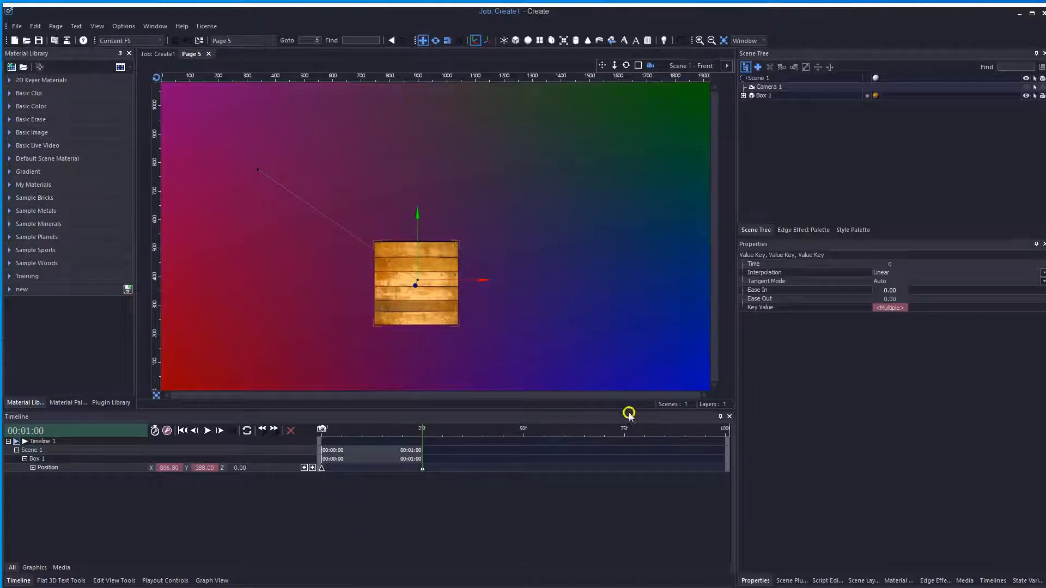
Add position keyframes at 00:02:00 with the box near X 1521, Y 741, and at 00:01:12 near X 1064, Y 710
{"action": "left_click_drag", "start_coordinate": [475, 431], "coordinate": [524, 440]}
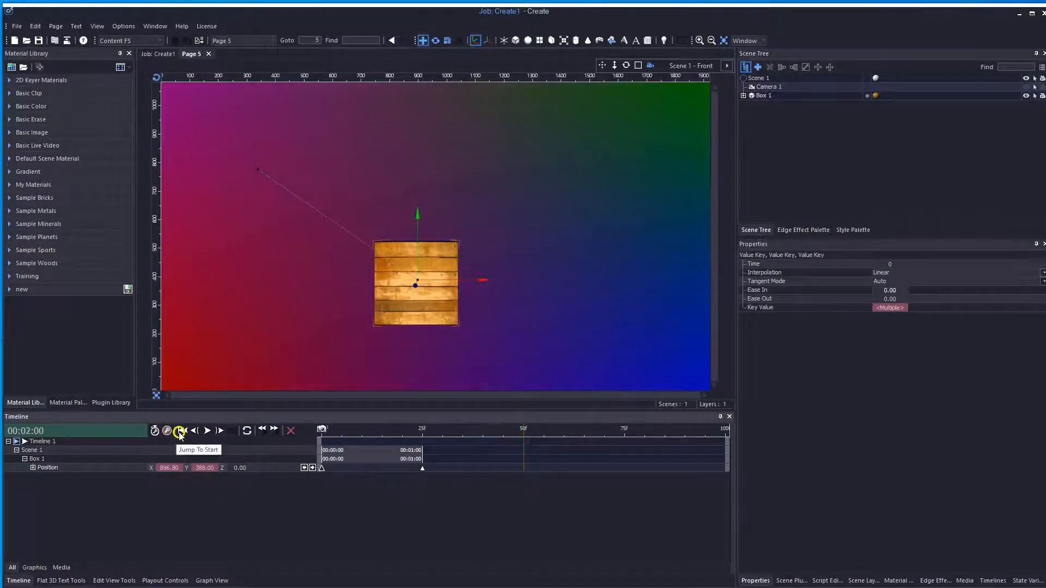
{"action": "left_click_drag", "start_coordinate": [428, 308], "coordinate": [606, 206]}
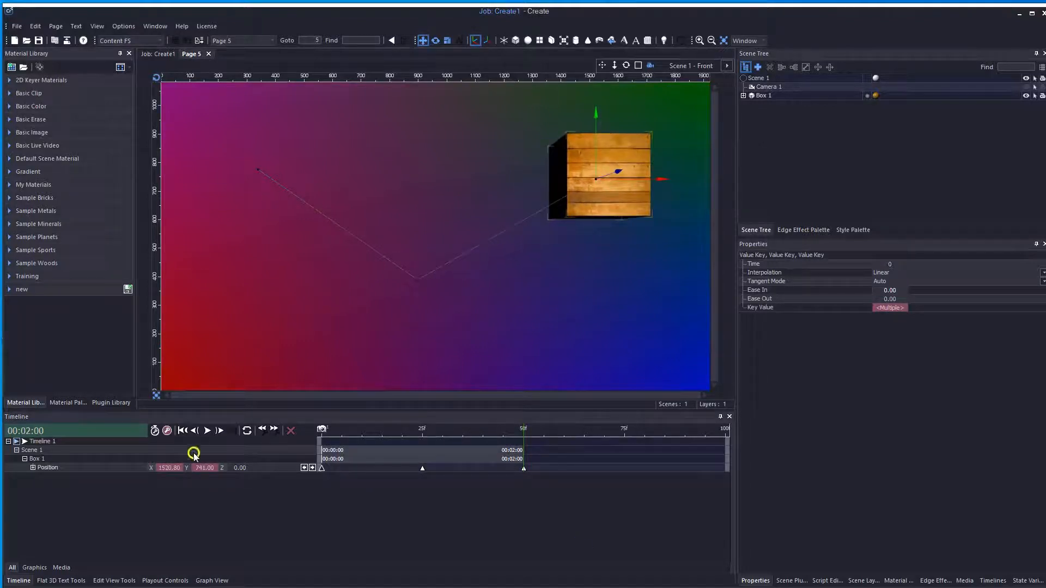
{"action": "left_click_drag", "start_coordinate": [500, 430], "coordinate": [473, 432]}
{"action": "left_click_drag", "start_coordinate": [518, 264], "coordinate": [476, 214]}
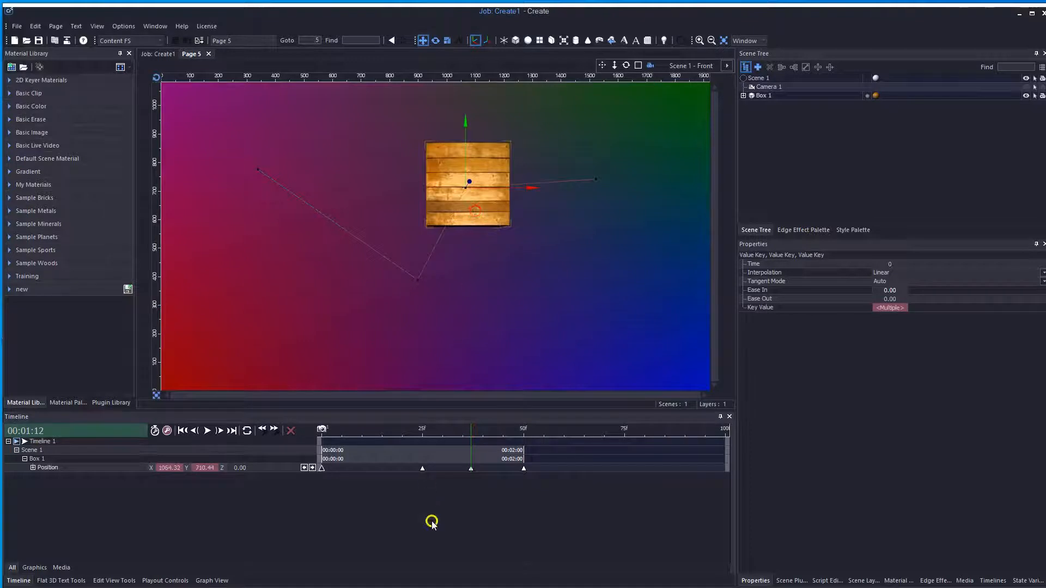
Animate Box 1's Rotation, with its first keyframe at 00:00:10
{"action": "left_click_drag", "start_coordinate": [392, 432], "coordinate": [363, 442]}
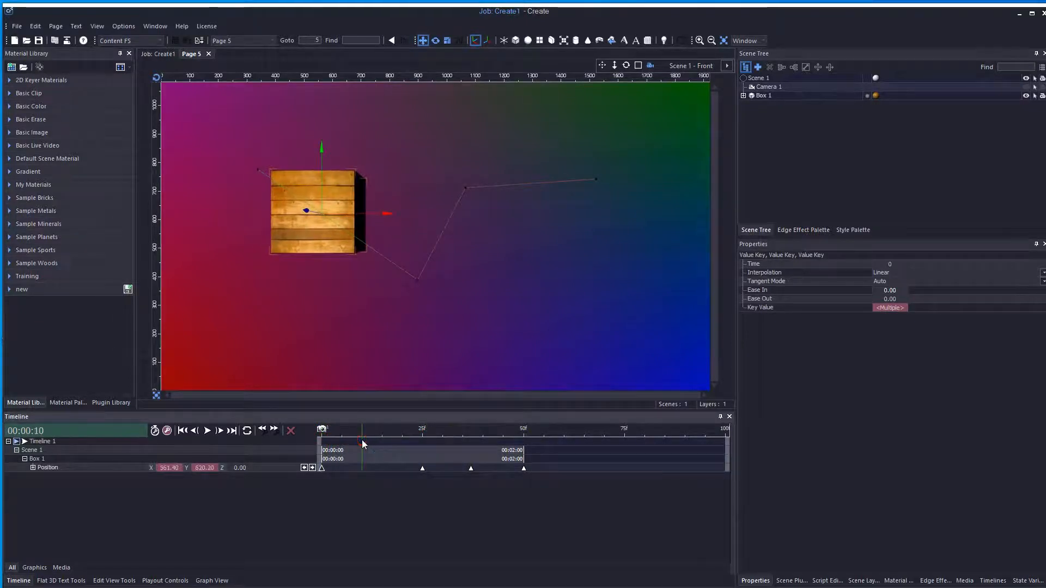
{"action": "left_click", "coordinate": [763, 95]}
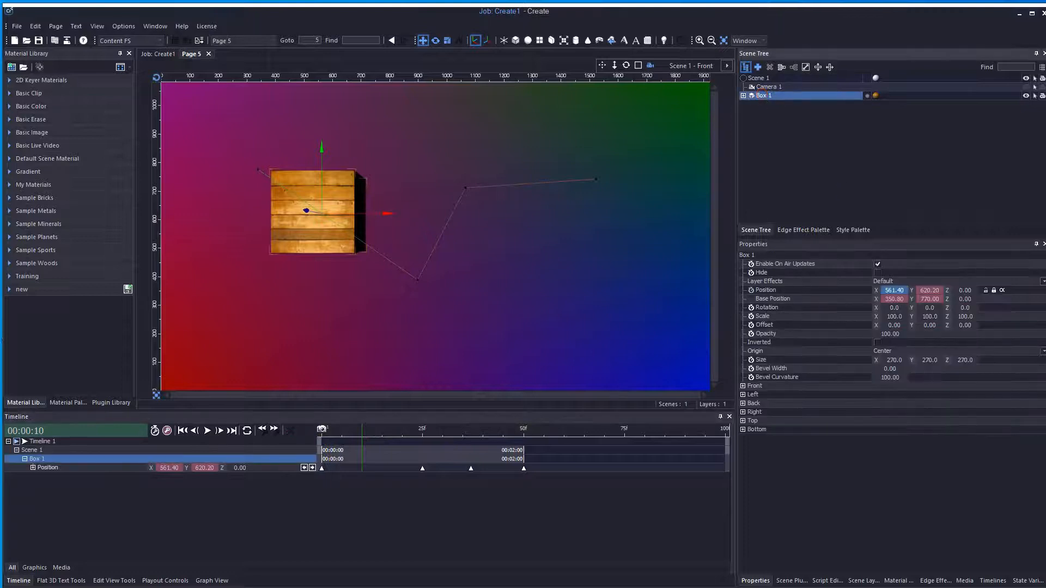
{"action": "left_click", "coordinate": [751, 308]}
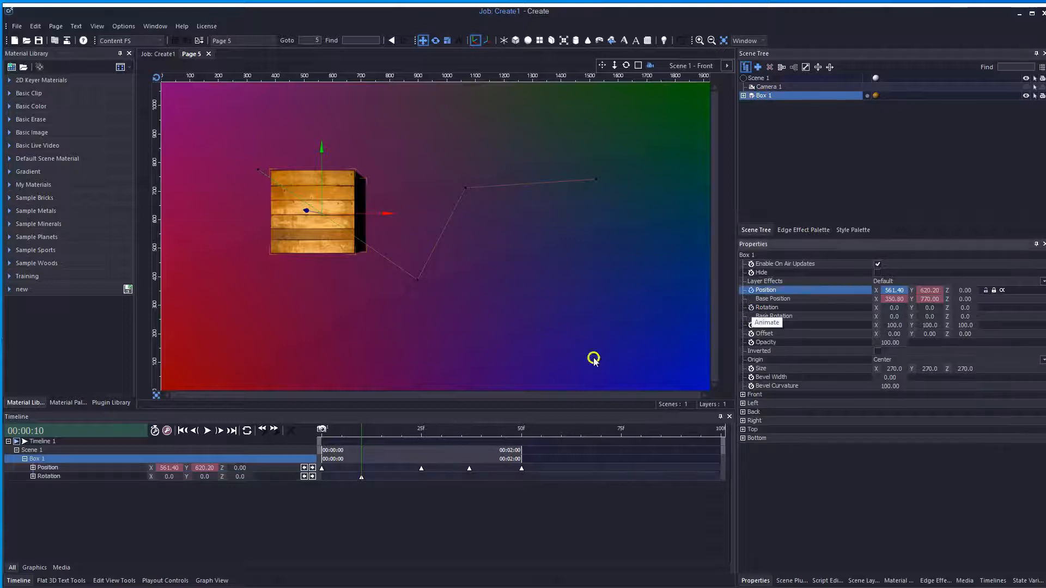
Add a rotation keyframe at 00:01:12 by rotating the box to about X 139, Y 43, Z 46
{"action": "left_click_drag", "start_coordinate": [451, 426], "coordinate": [469, 434]}
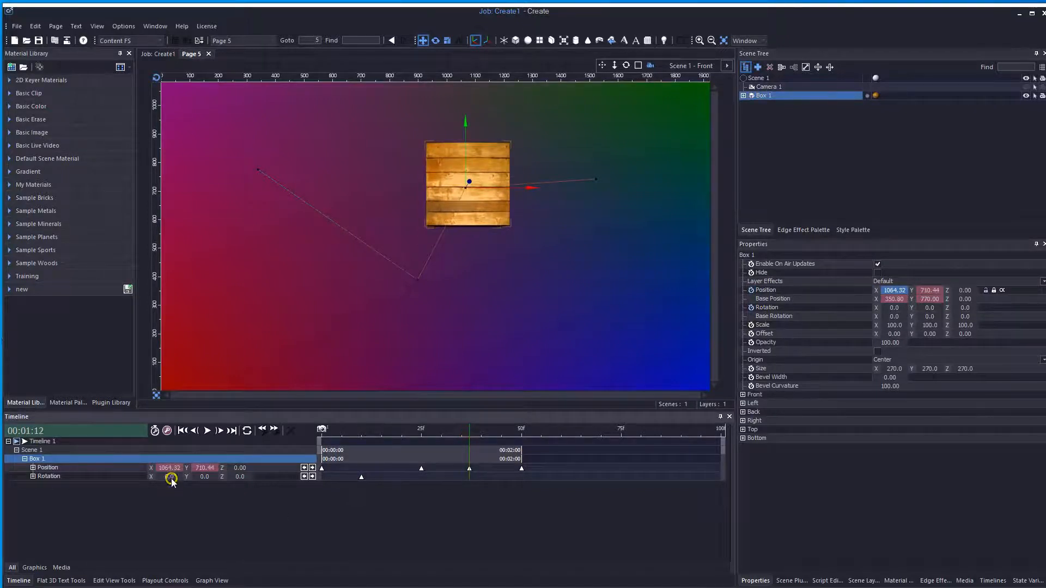
{"action": "left_click", "coordinate": [434, 41]}
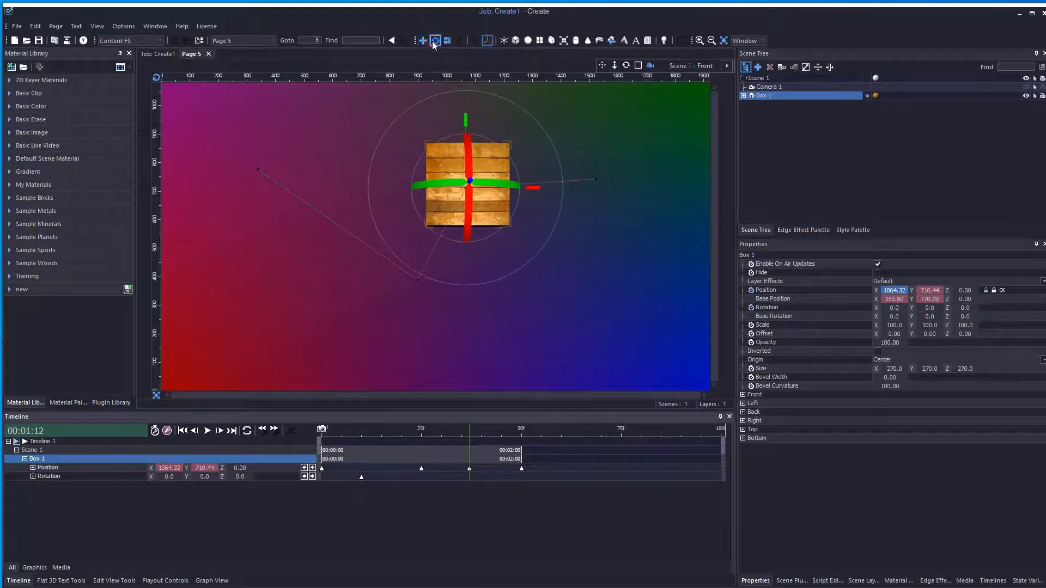
{"action": "left_click_drag", "start_coordinate": [467, 136], "coordinate": [474, 234]}
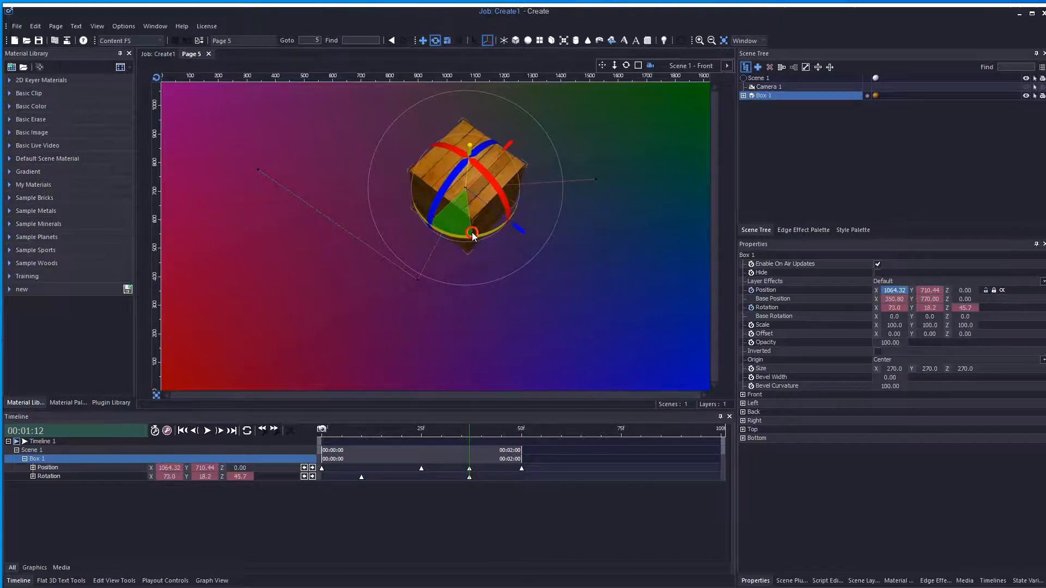
{"action": "left_click", "coordinate": [421, 41]}
{"action": "mouse_move", "coordinate": [191, 479]}
{"action": "left_mouse_down"}
{"action": "mouse_move", "coordinate": [233, 483]}
{"action": "mouse_move", "coordinate": [168, 483]}
{"action": "mouse_move", "coordinate": [207, 486]}
{"action": "left_mouse_up"}
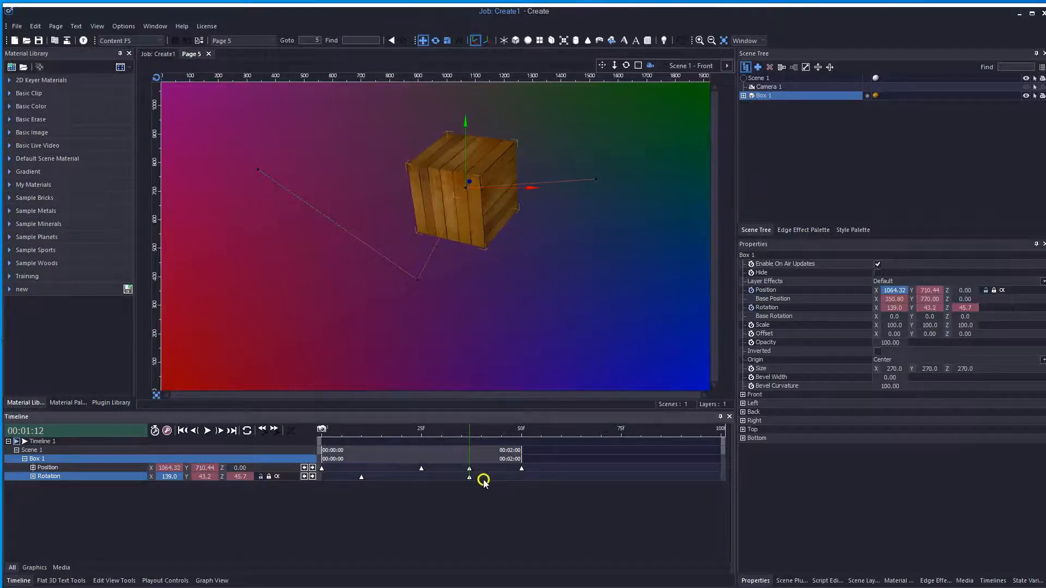
Move the second rotation keyframe slightly later, then shift both rotation keyframes together one frame earlier
{"action": "mouse_move", "coordinate": [469, 478]}
{"action": "left_mouse_down"}
{"action": "mouse_move", "coordinate": [494, 478]}
{"action": "mouse_move", "coordinate": [427, 479]}
{"action": "mouse_move", "coordinate": [482, 482]}
{"action": "left_mouse_up"}
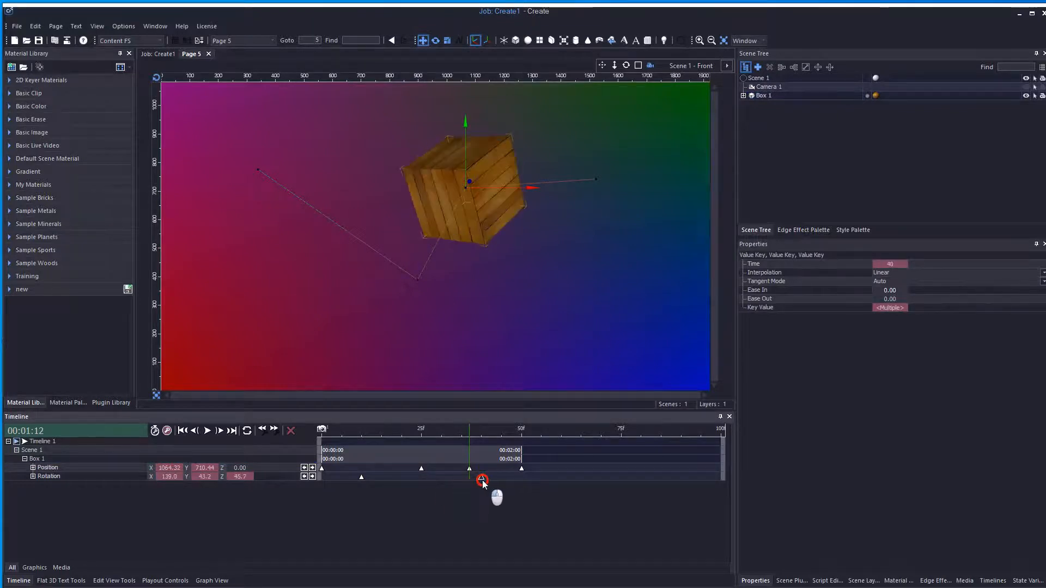
{"action": "left_click", "coordinate": [512, 494]}
{"action": "left_click_drag", "start_coordinate": [510, 477], "coordinate": [362, 484]}
{"action": "mouse_move", "coordinate": [420, 452]}
{"action": "left_mouse_down"}
{"action": "mouse_move", "coordinate": [449, 452]}
{"action": "mouse_move", "coordinate": [398, 450]}
{"action": "mouse_move", "coordinate": [415, 451]}
{"action": "left_mouse_up"}
Select the last three position keyframes together, then clear the selection
{"action": "left_click", "coordinate": [548, 466]}
{"action": "left_click_drag", "start_coordinate": [549, 467], "coordinate": [422, 468]}
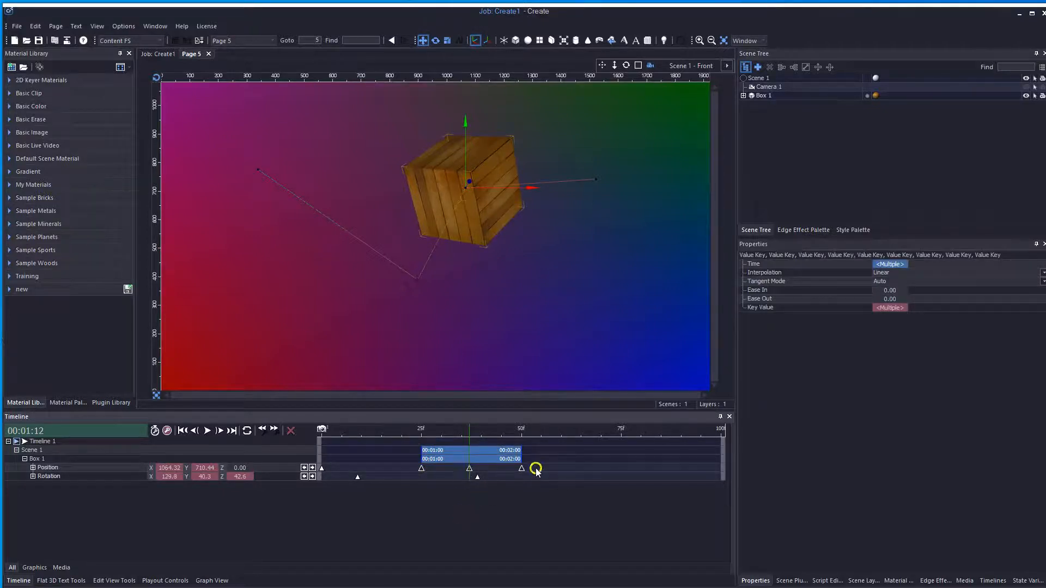
{"action": "left_click", "coordinate": [577, 479]}
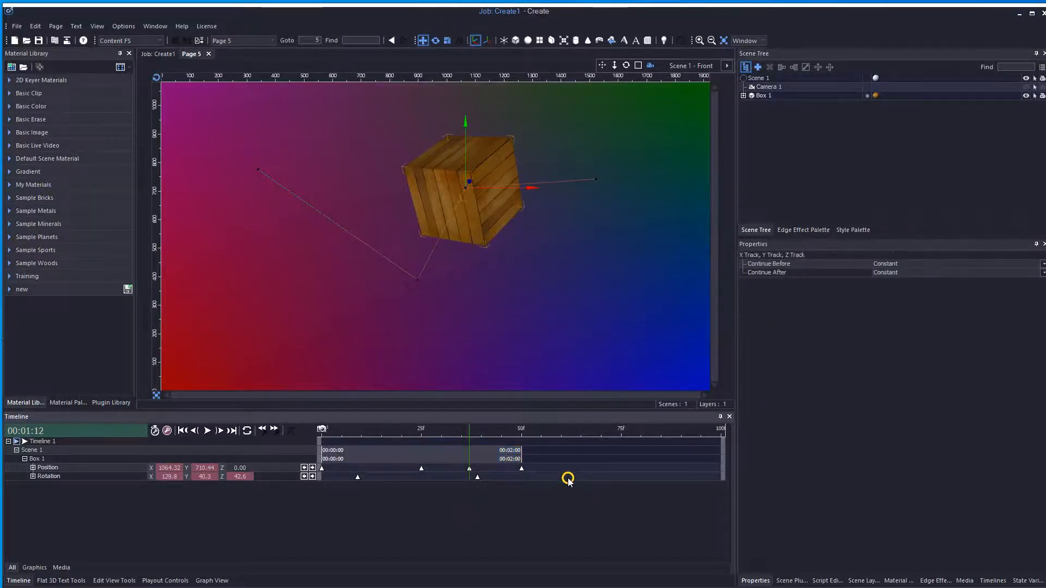
Shift only the position keyframes at 00:01:00 and 00:02:00 earlier, to 00:00:23 and 00:01:23
{"action": "left_click", "coordinate": [521, 468]}
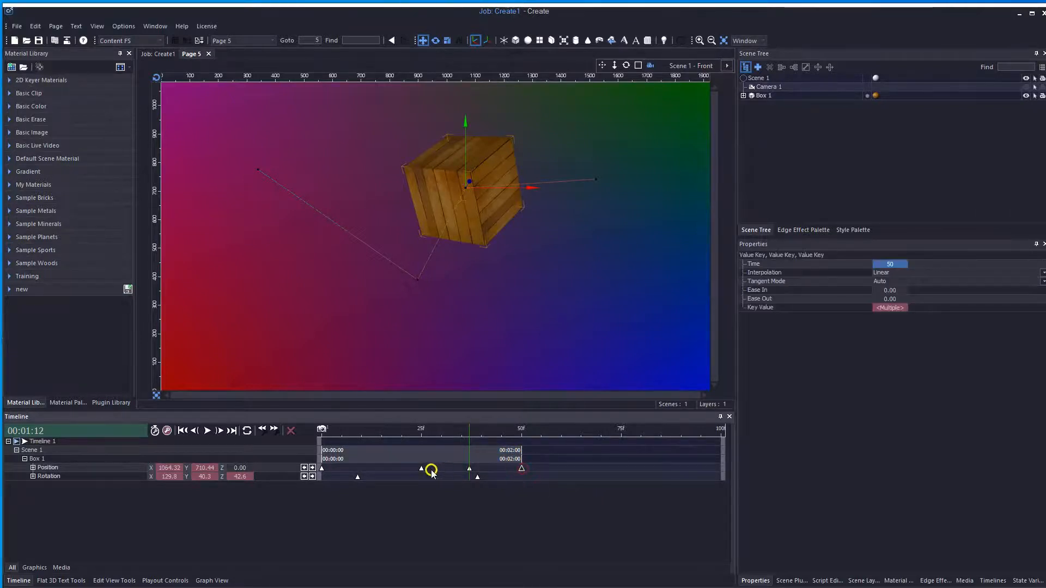
{"action": "left_click", "coordinate": [422, 469], "text": "ctrl"}
{"action": "mouse_move", "coordinate": [494, 453]}
{"action": "left_mouse_down"}
{"action": "mouse_move", "coordinate": [469, 455]}
{"action": "mouse_move", "coordinate": [488, 454]}
{"action": "left_mouse_up"}
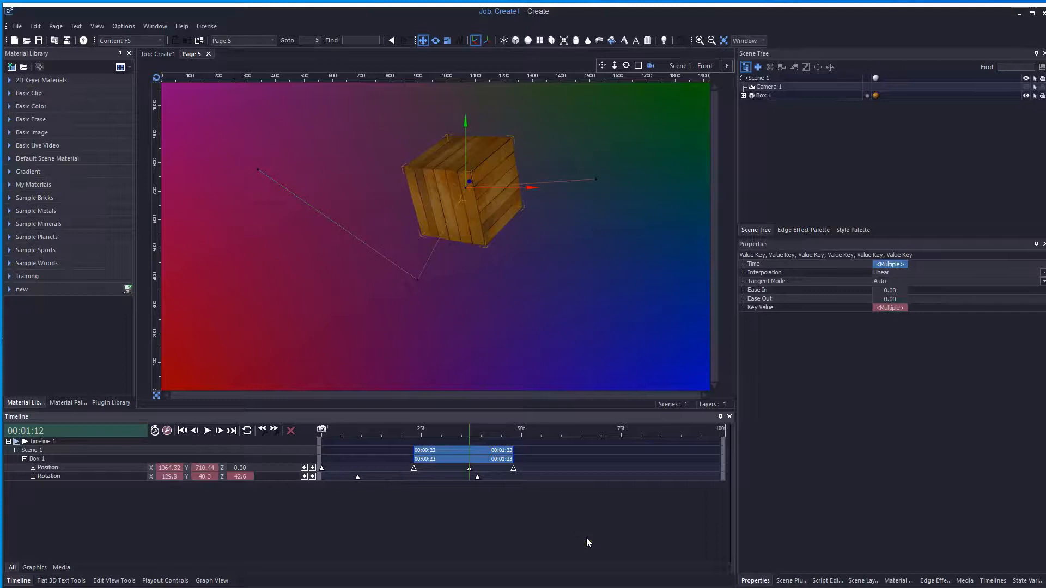
{"action": "left_click", "coordinate": [553, 477]}
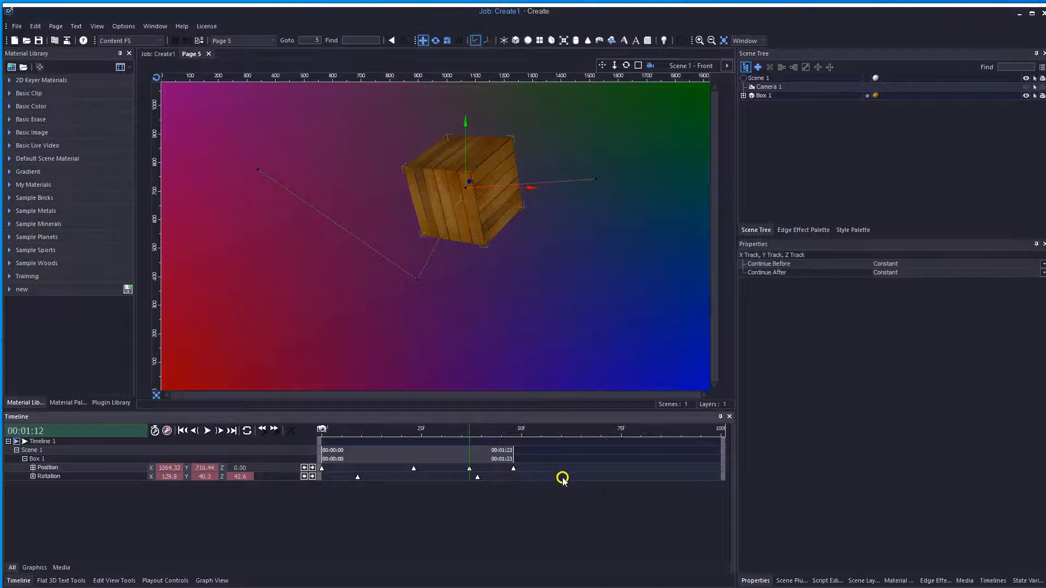
{"action": "left_click", "coordinate": [588, 478]}
Stretch the whole animation to end at 00:02:00, then shift the last two position keyframes so it ends at 00:03:00
{"action": "mouse_move", "coordinate": [513, 450]}
{"action": "left_mouse_down"}
{"action": "mouse_move", "coordinate": [640, 452]}
{"action": "mouse_move", "coordinate": [471, 442]}
{"action": "mouse_move", "coordinate": [524, 442]}
{"action": "left_mouse_up"}
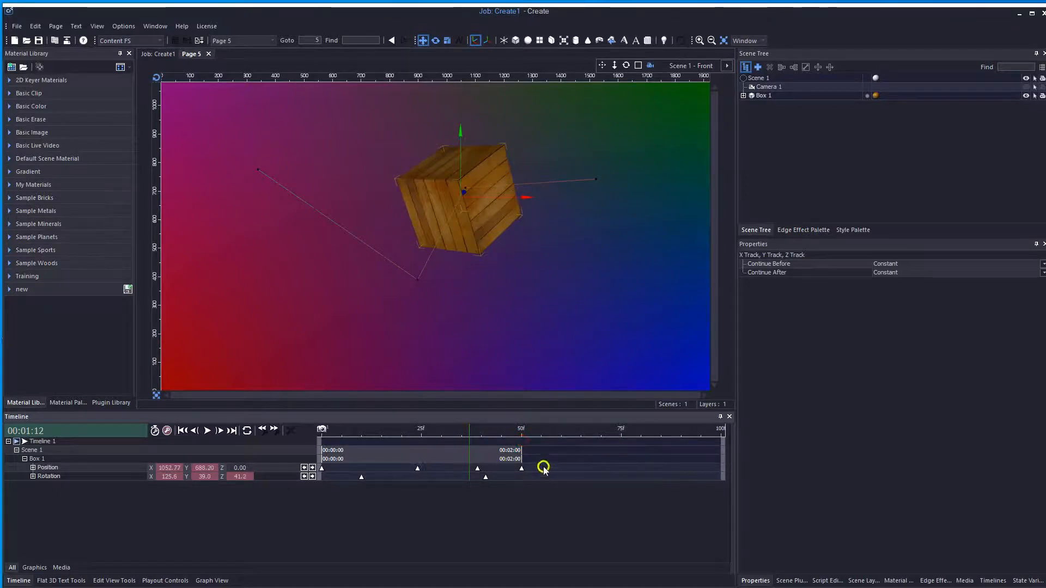
{"action": "left_click_drag", "start_coordinate": [546, 468], "coordinate": [594, 459]}
{"action": "left_click", "coordinate": [673, 474]}
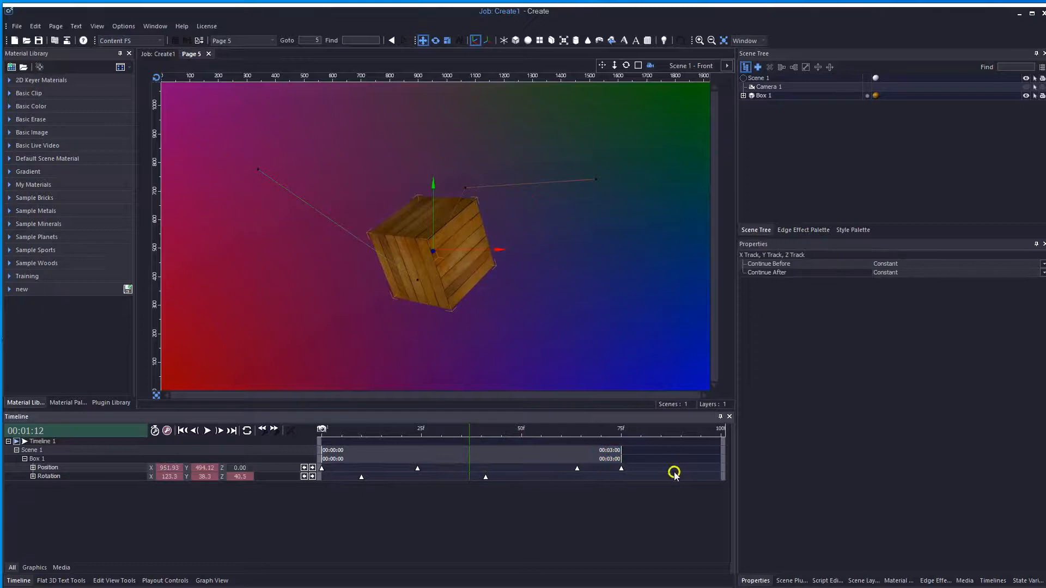
Align the second rotation keyframe and third position keyframe at frame 56, and scrub through the box animation
{"action": "left_click_drag", "start_coordinate": [404, 436], "coordinate": [497, 439]}
{"action": "left_click_drag", "start_coordinate": [486, 478], "coordinate": [545, 469]}
{"action": "left_click_drag", "start_coordinate": [528, 428], "coordinate": [395, 430]}
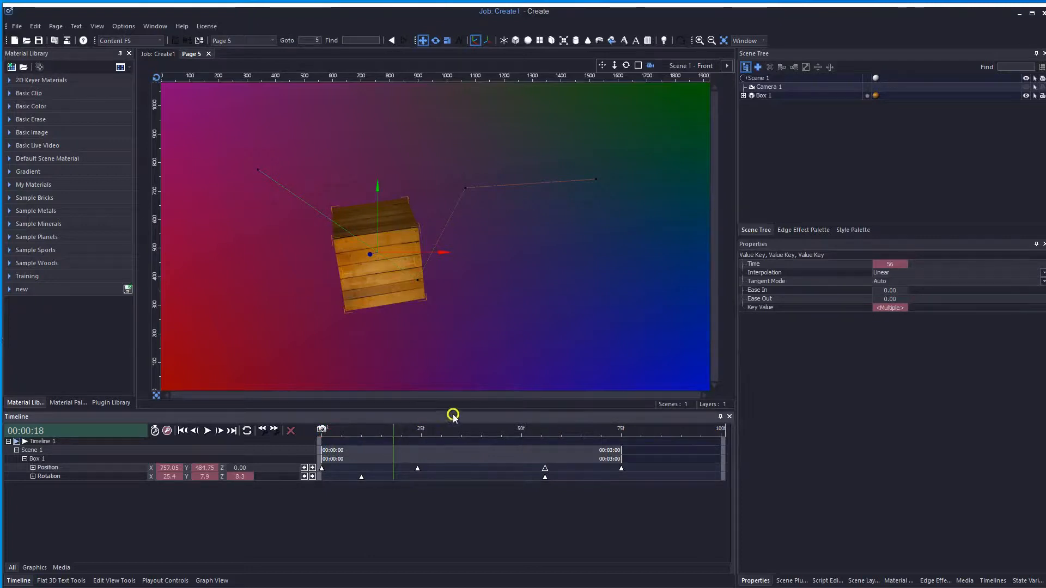
Zoom the timeline to fit the whole page animation, from its first keyframe to its end at 00:03:00
{"action": "right_click", "coordinate": [443, 430]}
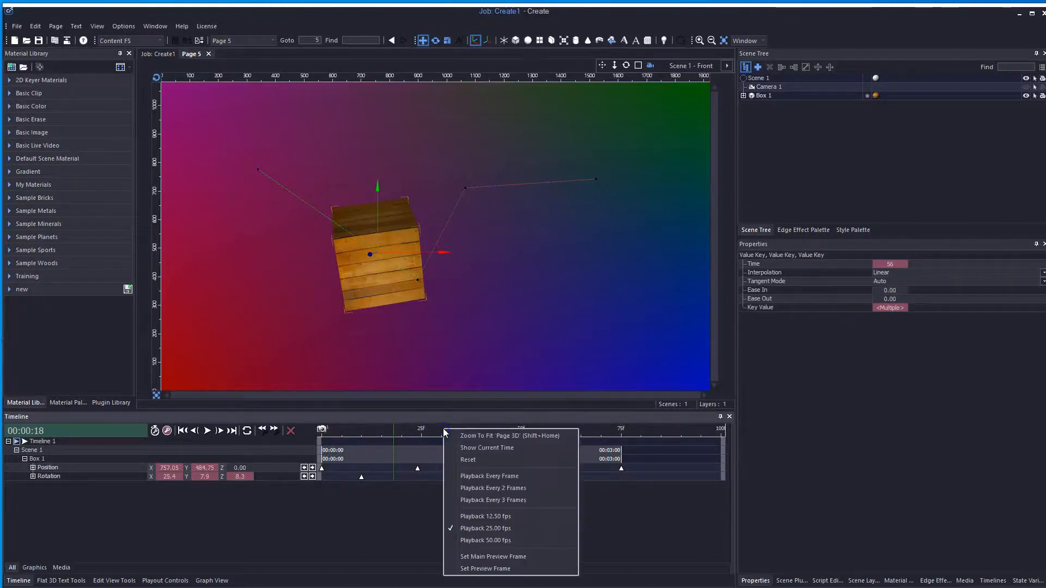
{"action": "left_click", "coordinate": [478, 436]}
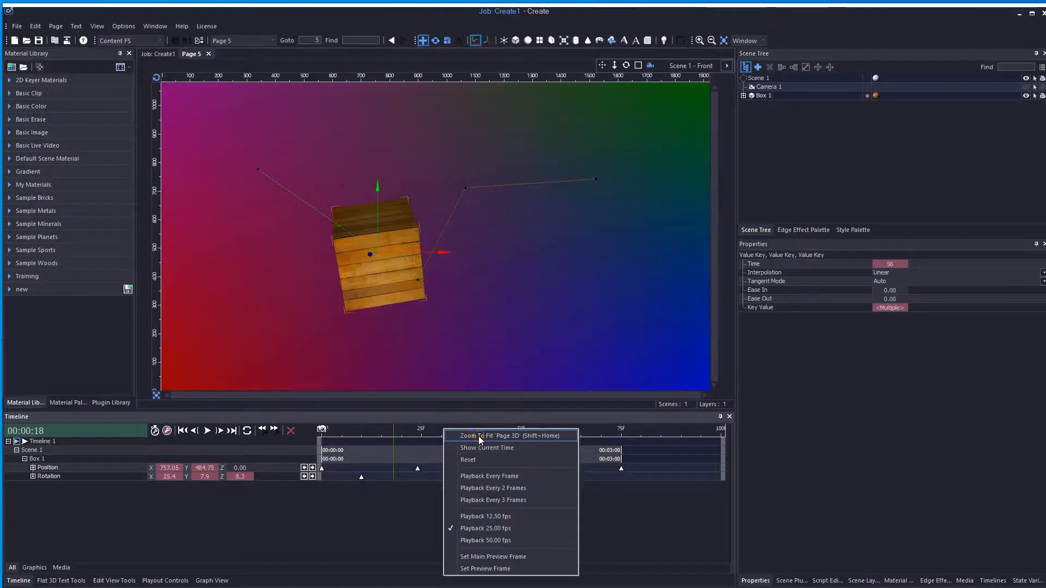
{"action": "left_click", "coordinate": [417, 419]}
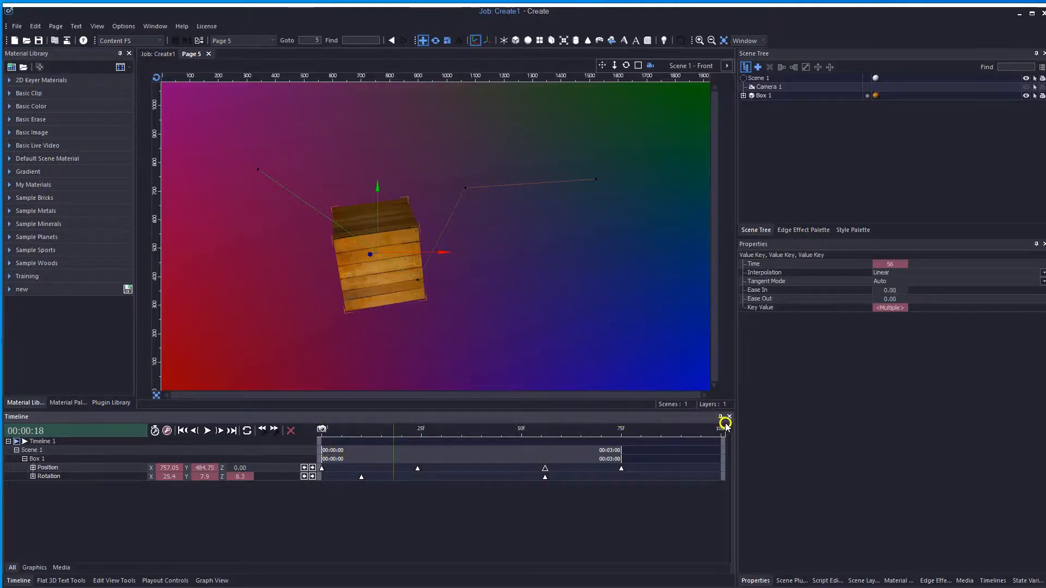
{"action": "right_click", "coordinate": [473, 432]}
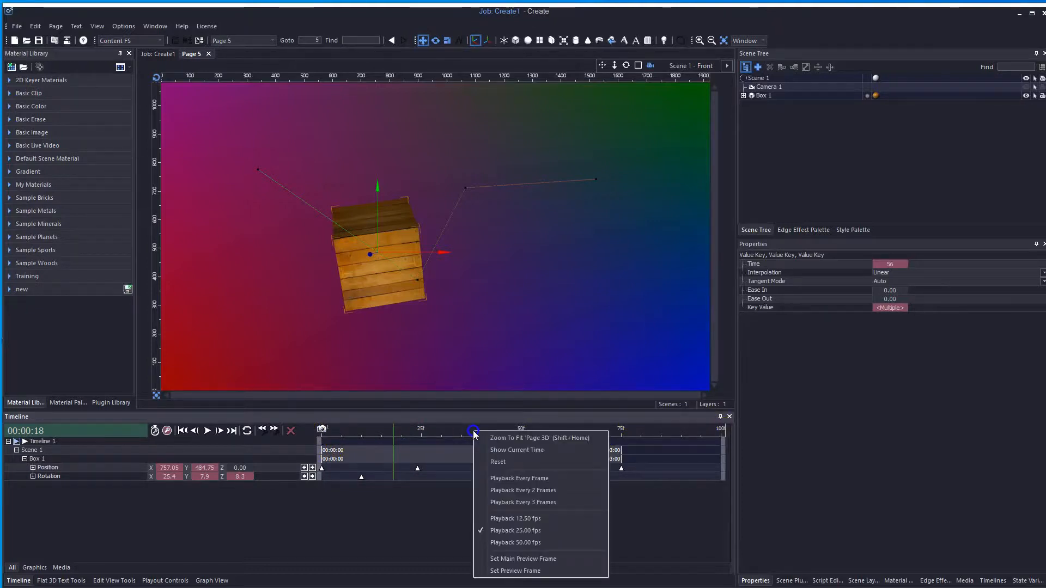
{"action": "left_click", "coordinate": [512, 437]}
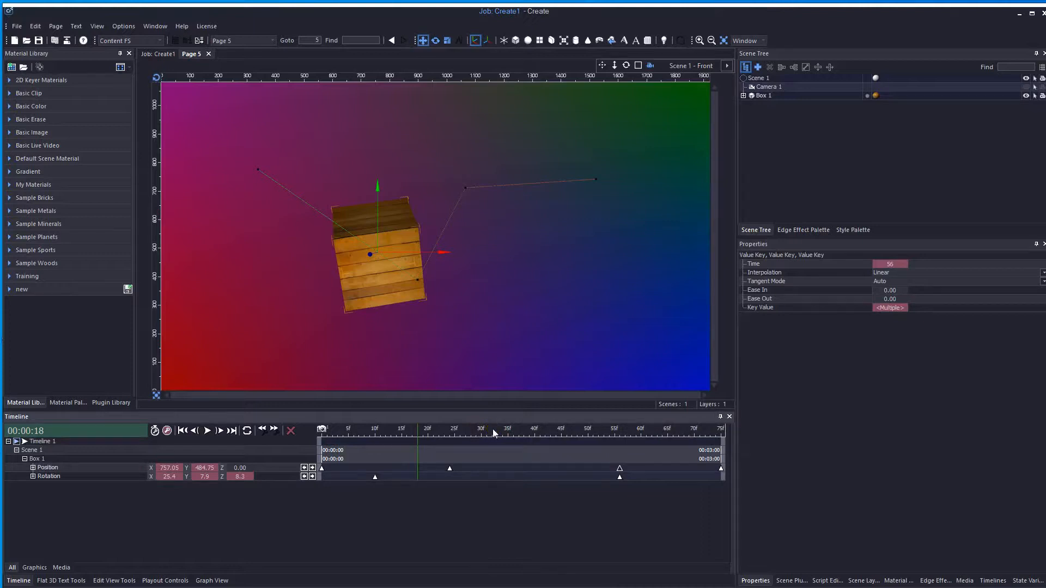
Pan and zoom the timeline view past the animation's end, to the frames around 80 to 90
{"action": "left_click_drag", "start_coordinate": [494, 431], "coordinate": [394, 435]}
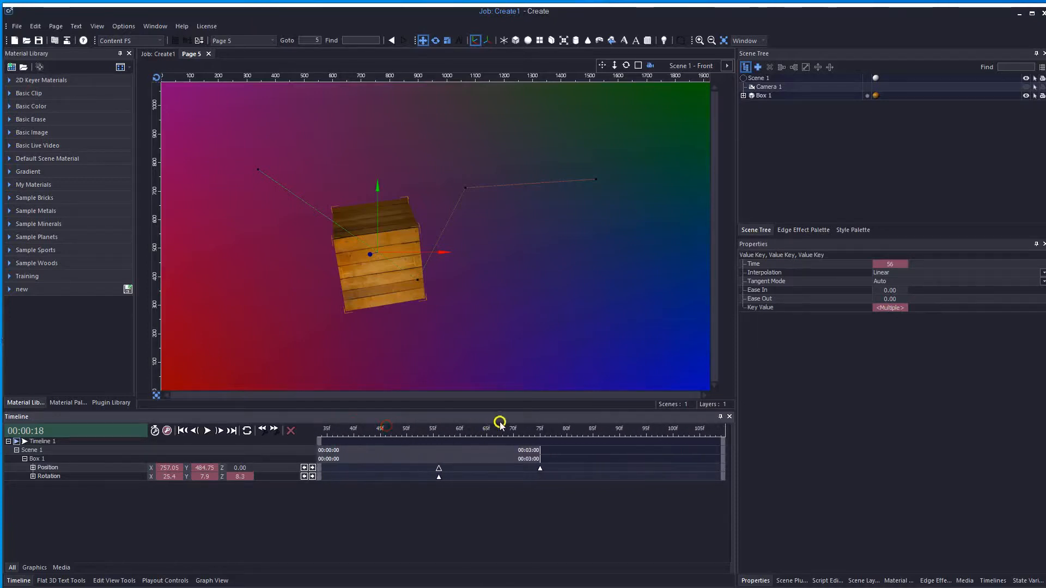
{"action": "left_click_drag", "start_coordinate": [513, 438], "coordinate": [550, 436]}
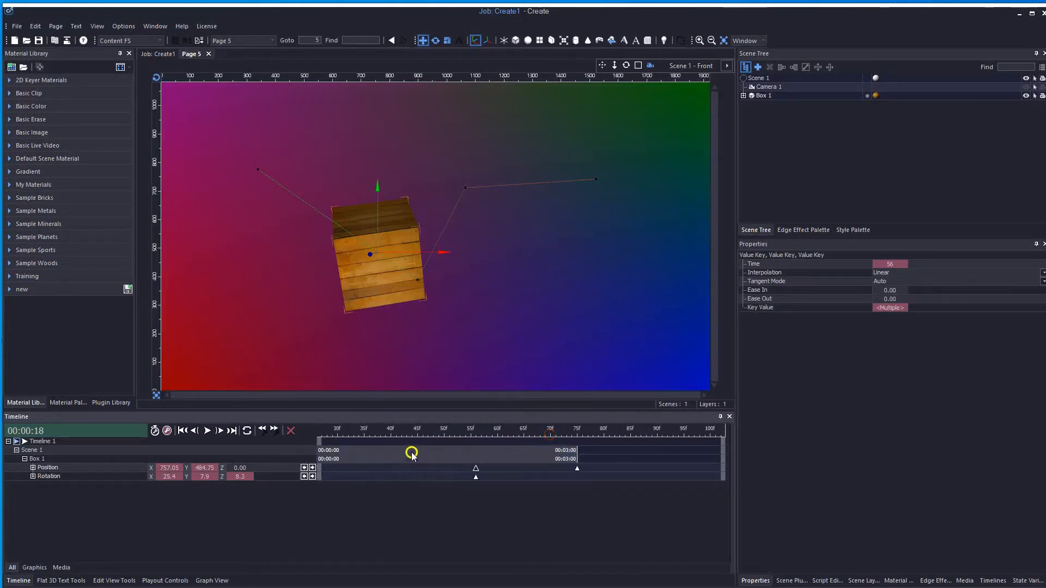
{"action": "left_click_drag", "start_coordinate": [535, 432], "coordinate": [595, 433]}
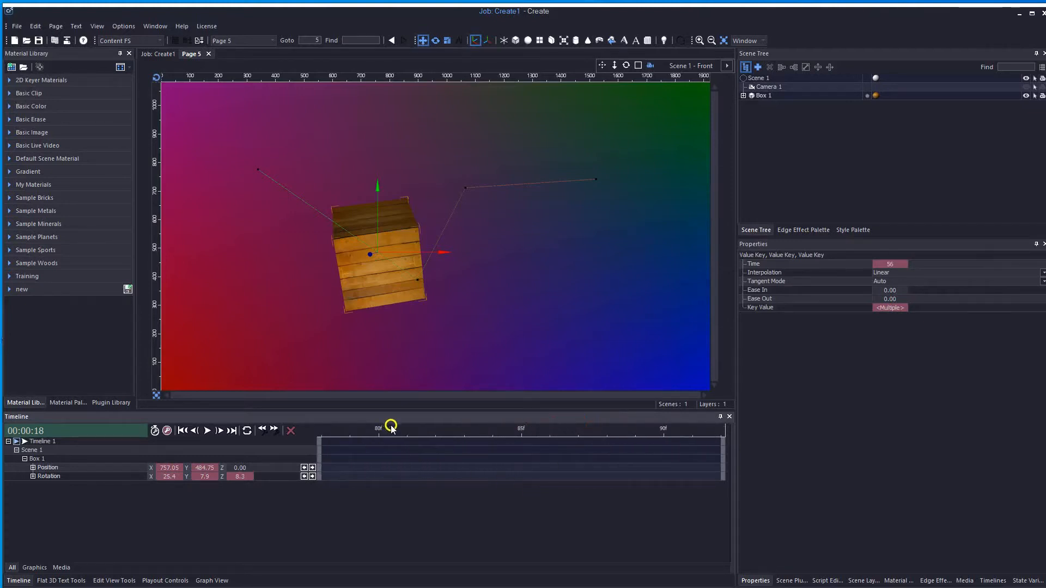
Set the current time to 00:03:12 and centre the timeline view on it with Show Current Time
{"action": "right_click", "coordinate": [415, 431]}
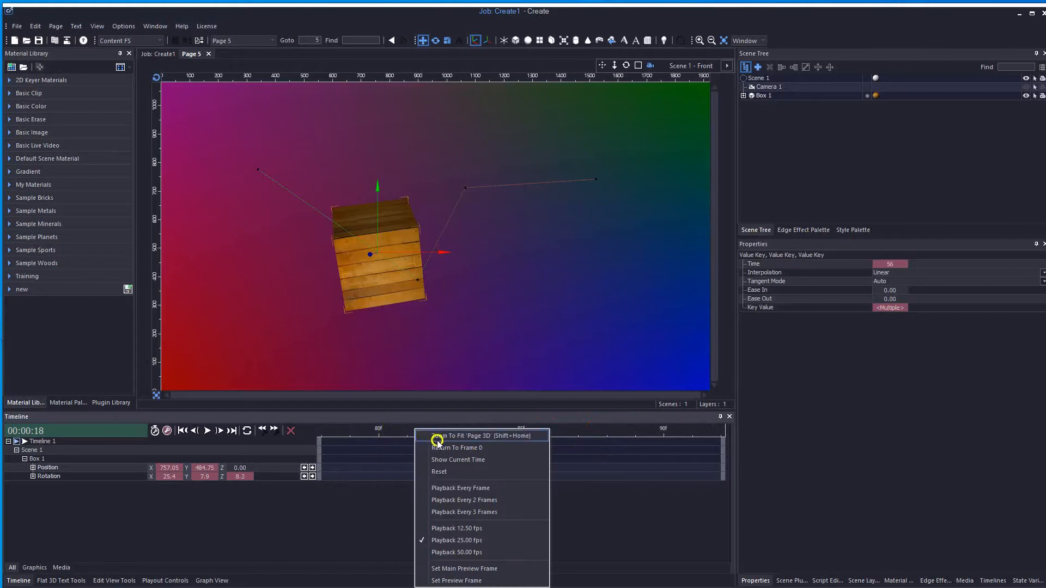
{"action": "left_click", "coordinate": [567, 429]}
{"action": "left_click", "coordinate": [578, 429]}
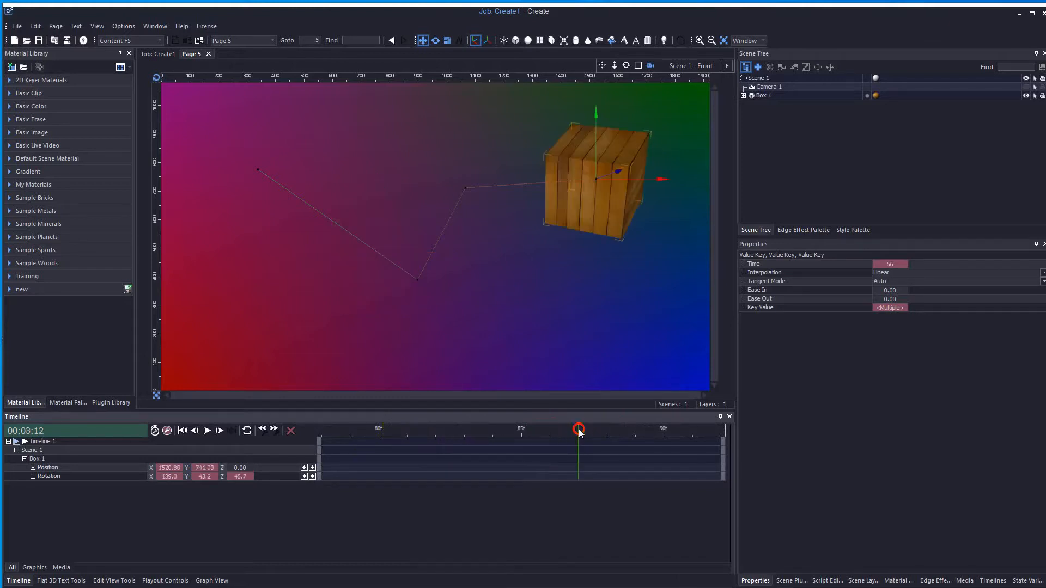
{"action": "right_click", "coordinate": [442, 429]}
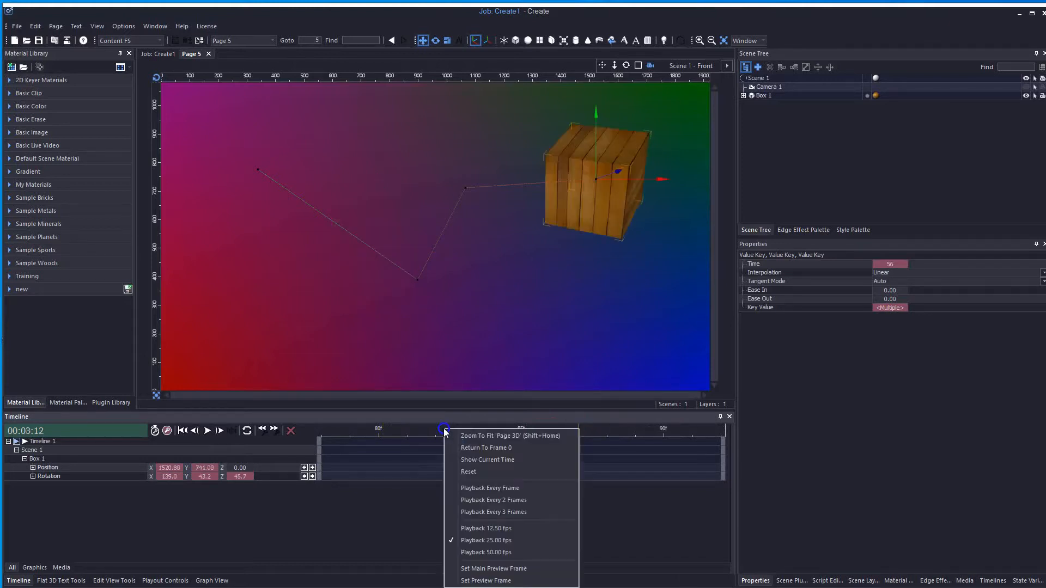
{"action": "left_click", "coordinate": [494, 460]}
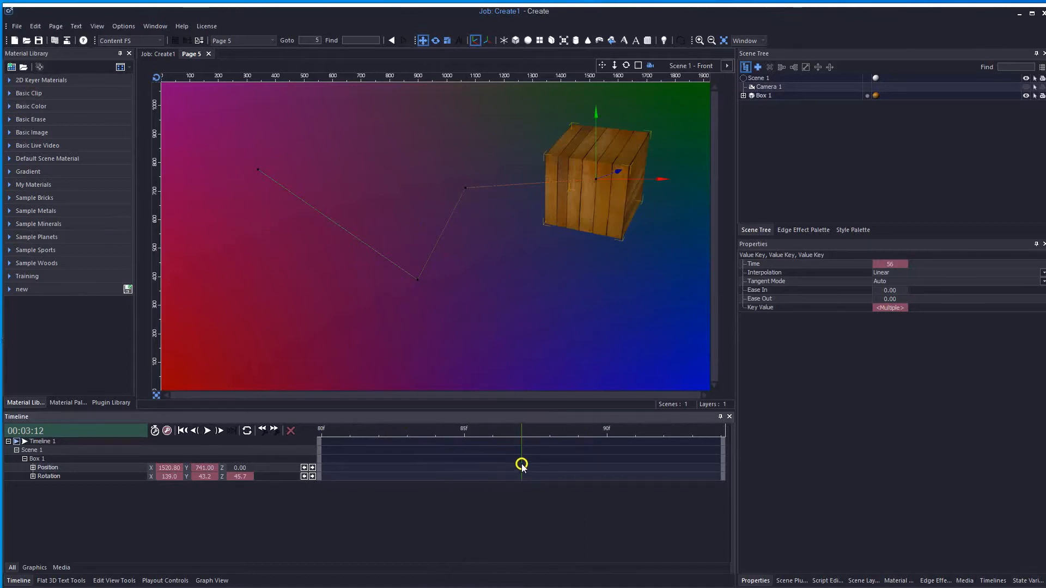
Return the timeline view to frame 0 and zoom it to fit the whole page animation
{"action": "right_click", "coordinate": [390, 430]}
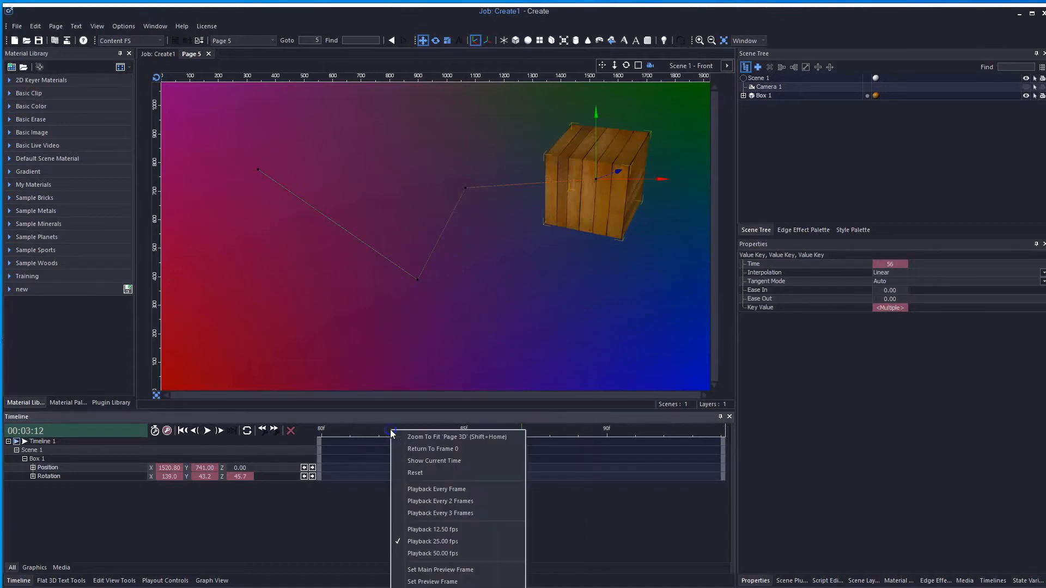
{"action": "left_click", "coordinate": [441, 449]}
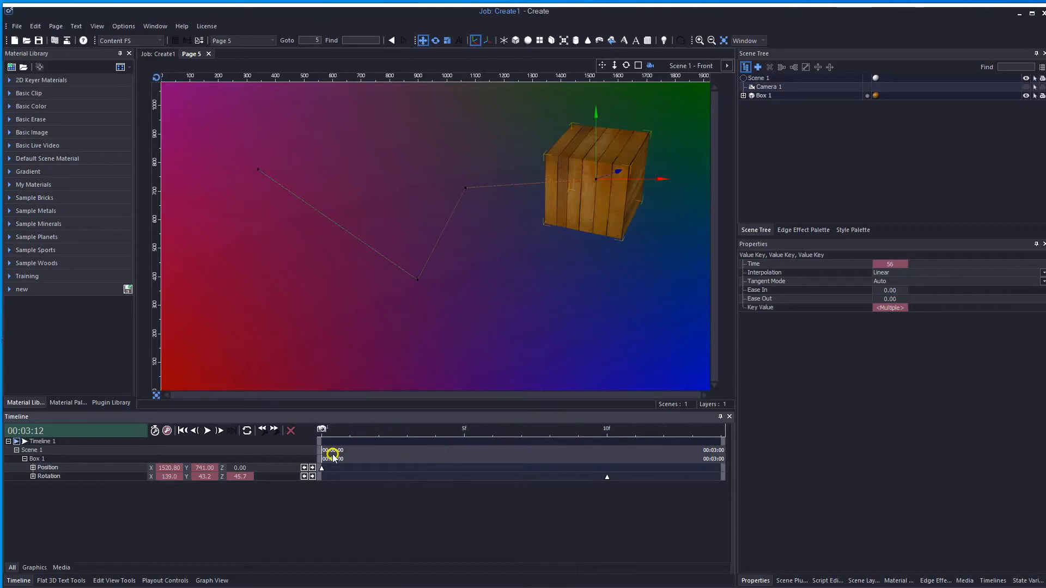
{"action": "right_click", "coordinate": [432, 430]}
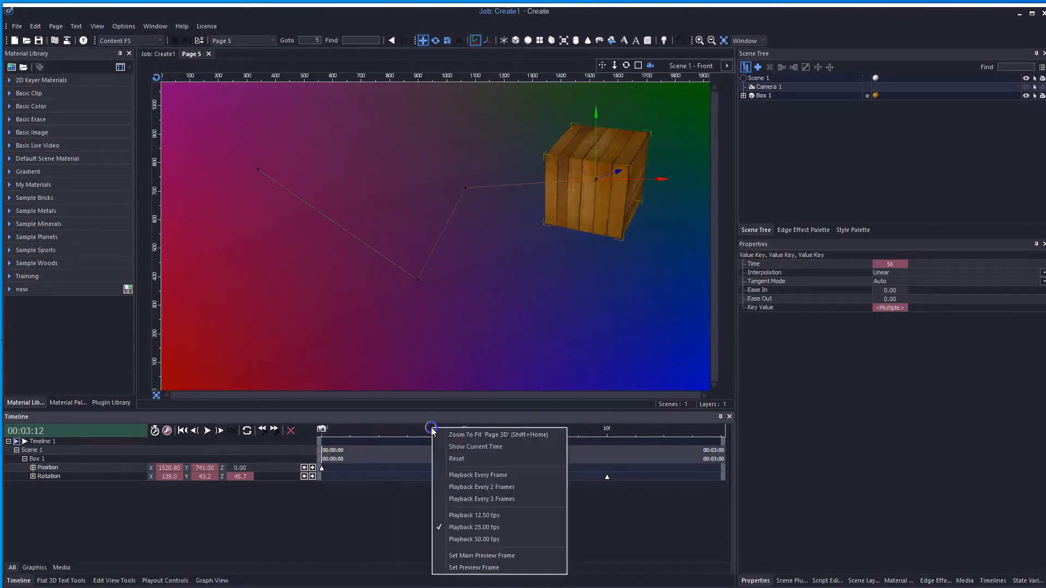
{"action": "left_click", "coordinate": [472, 434]}
{"action": "left_click", "coordinate": [348, 433]}
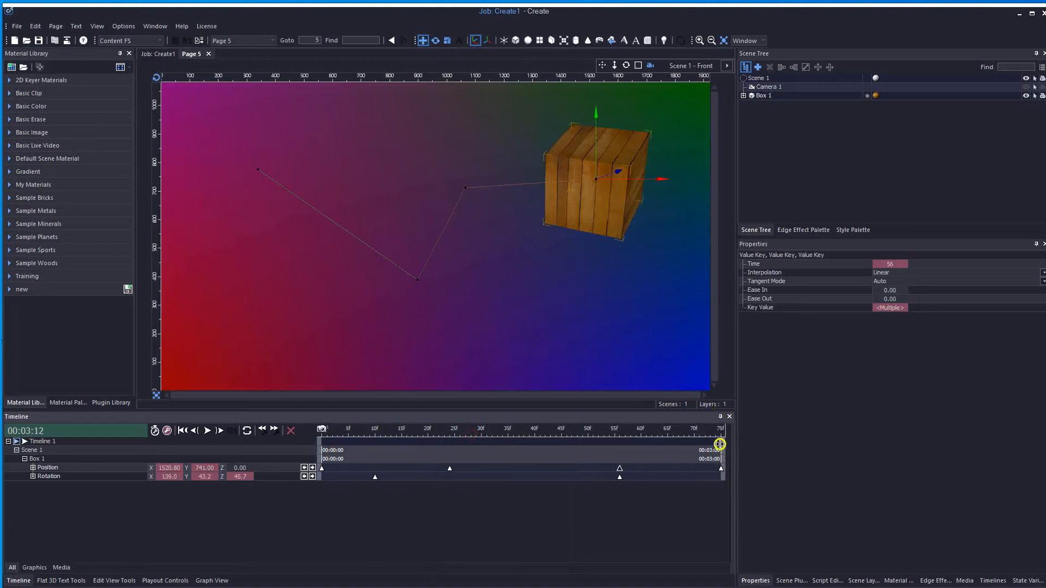